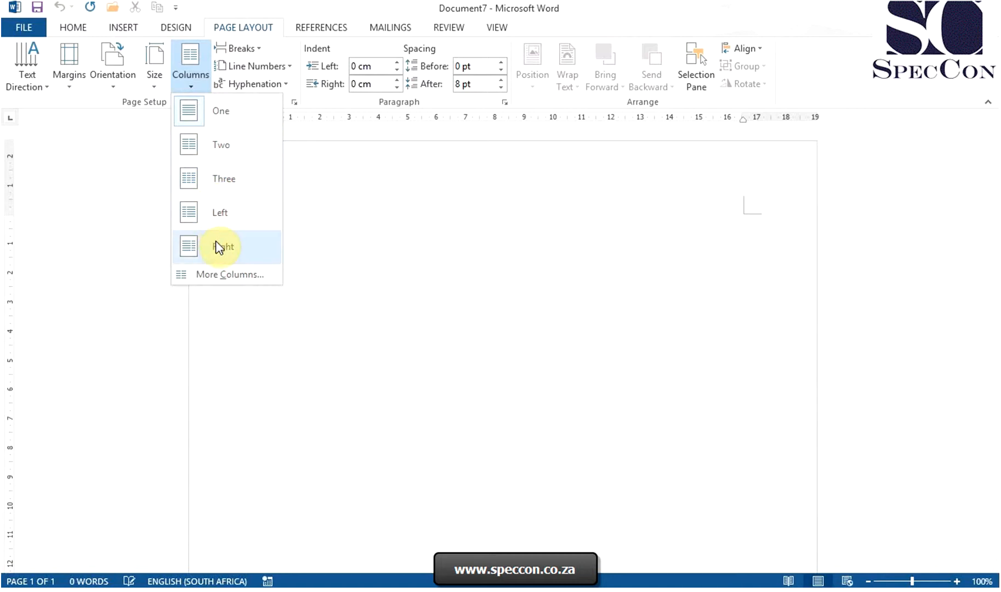
Set the blank document to three columns and paste the copied telesales article into it.
left_click(218, 190)
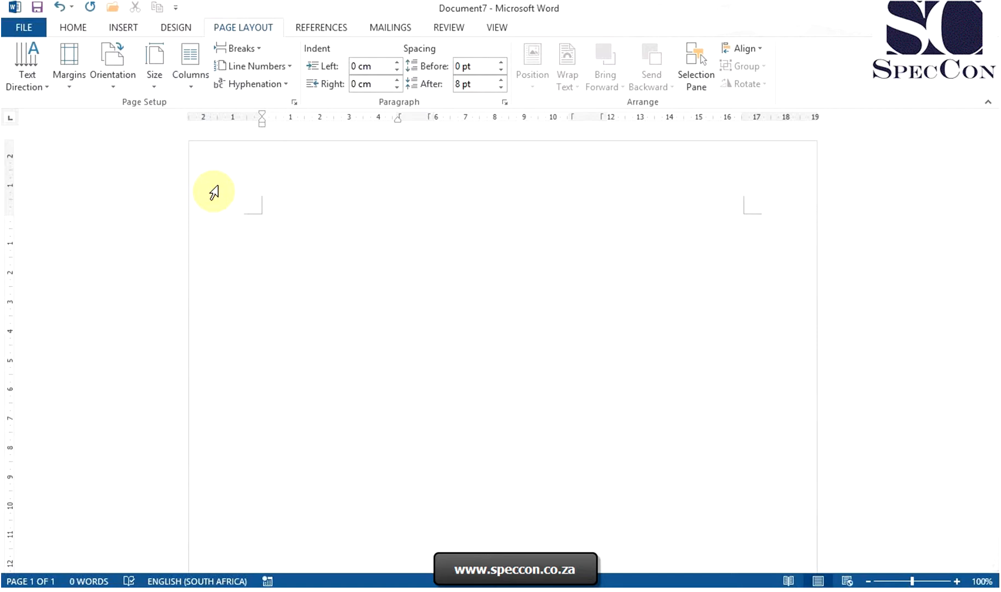
key("ctrl+v")
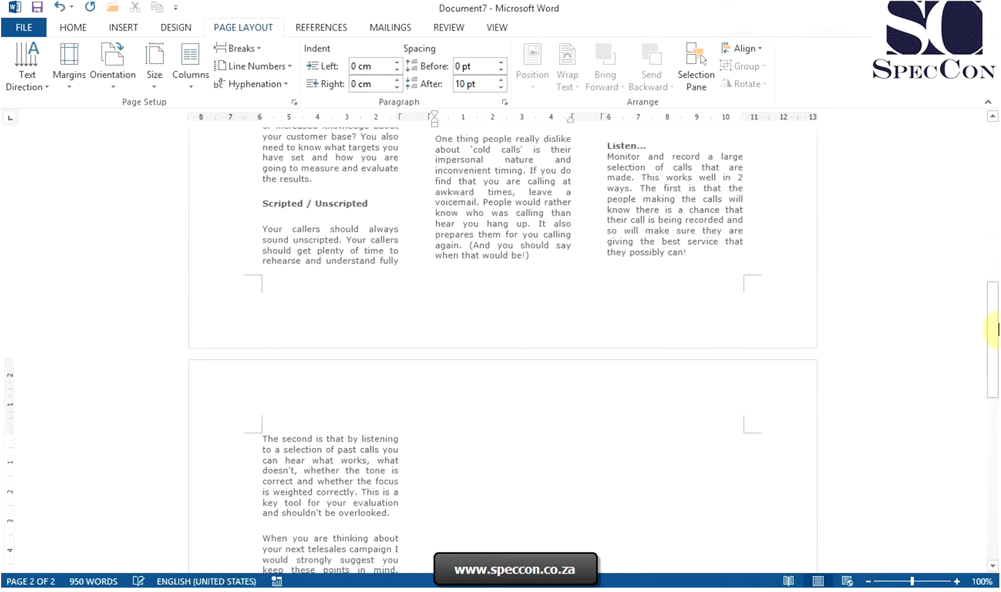
left_click_drag(993, 331, 994, 132)
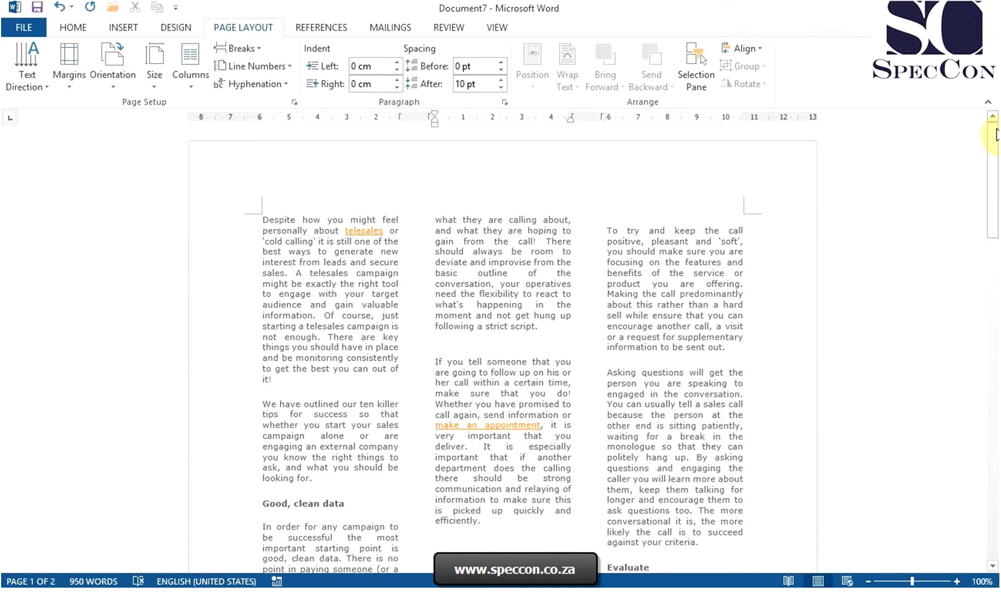
Select the entire article and try the two-column layout, followed by the one-column layout.
left_click(261, 216)
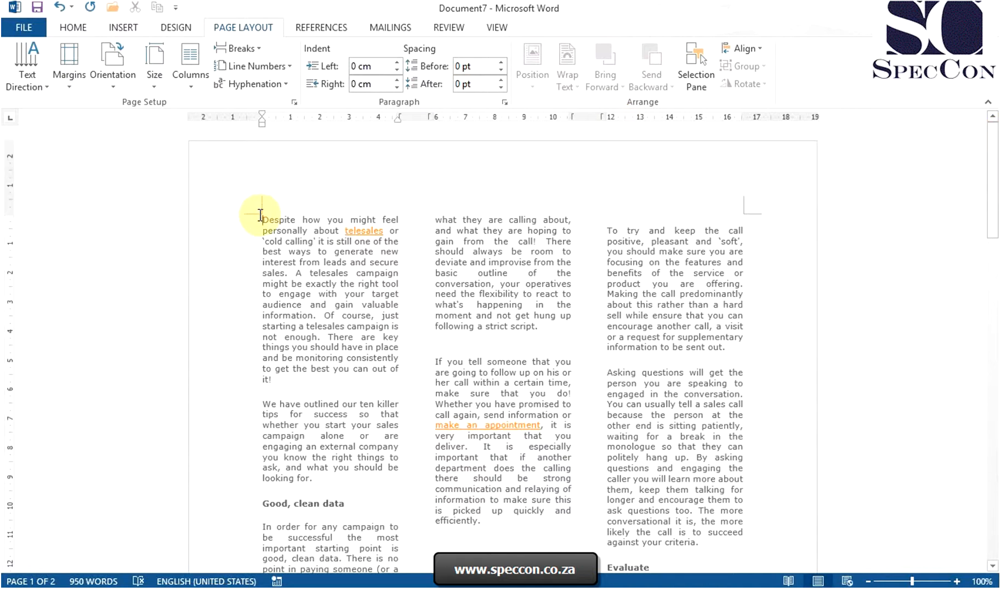
key("ctrl+a")
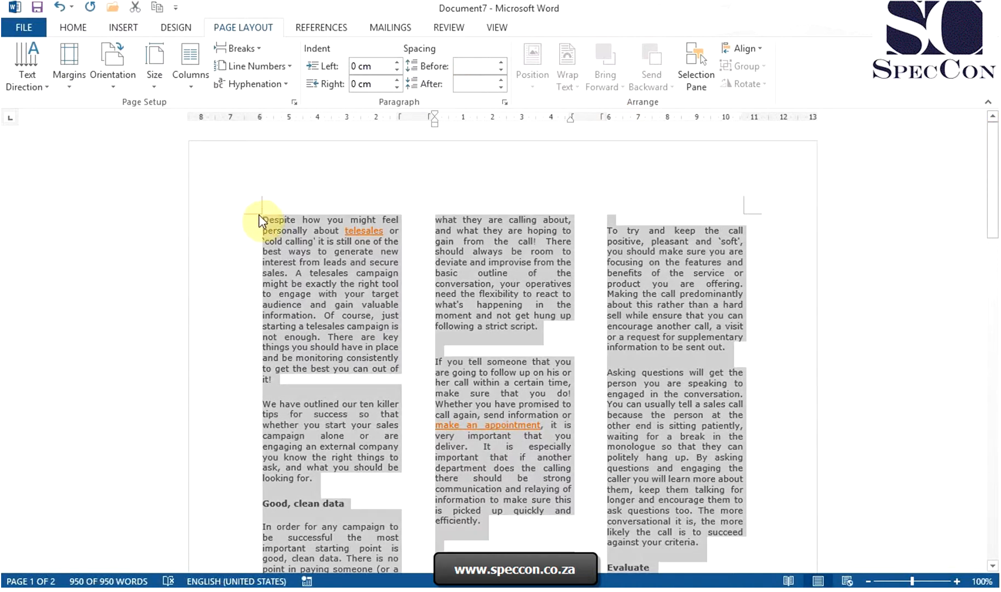
left_click(192, 83)
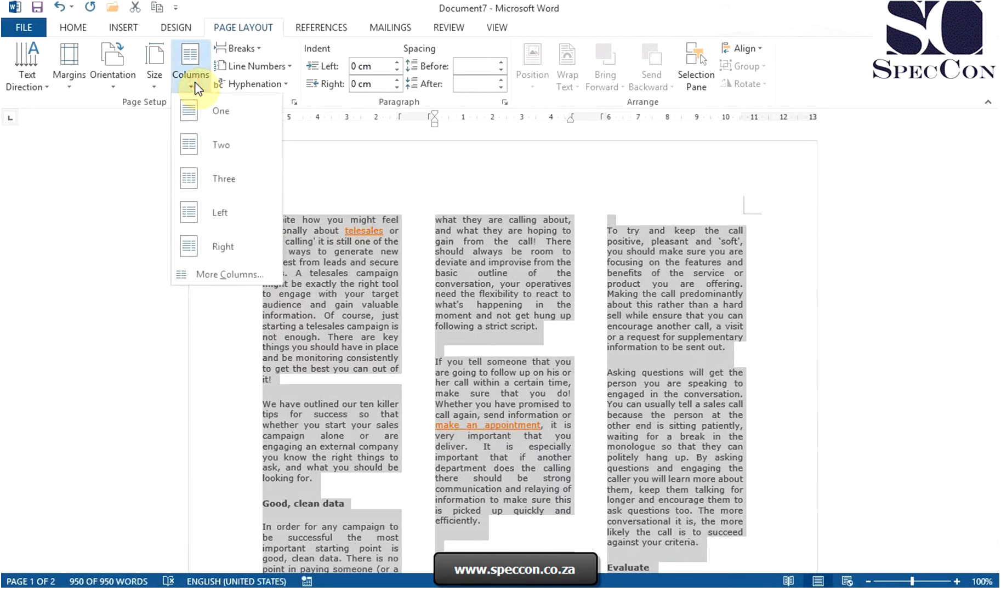
left_click(201, 141)
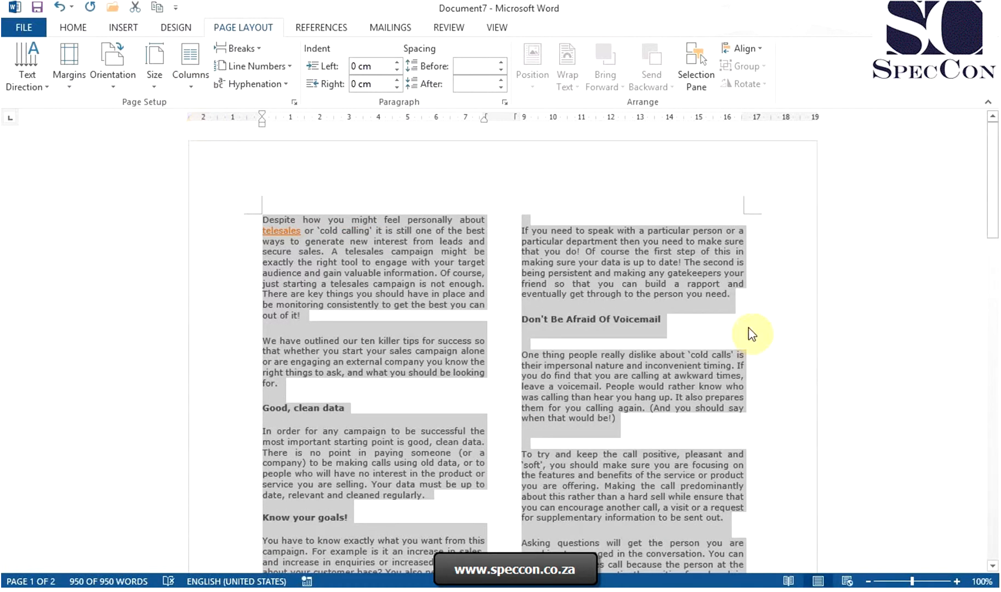
left_click(190, 90)
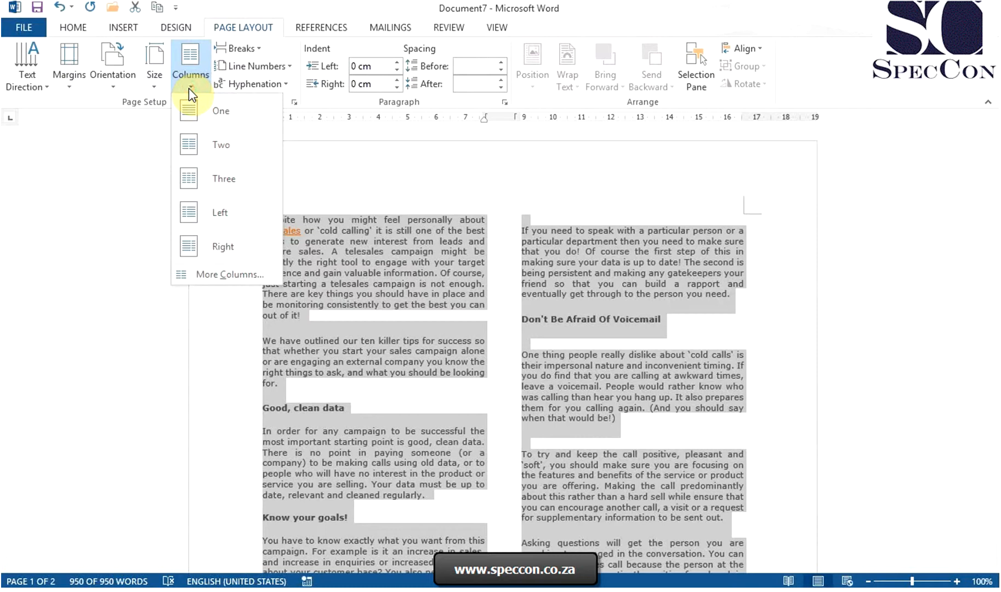
left_click(215, 121)
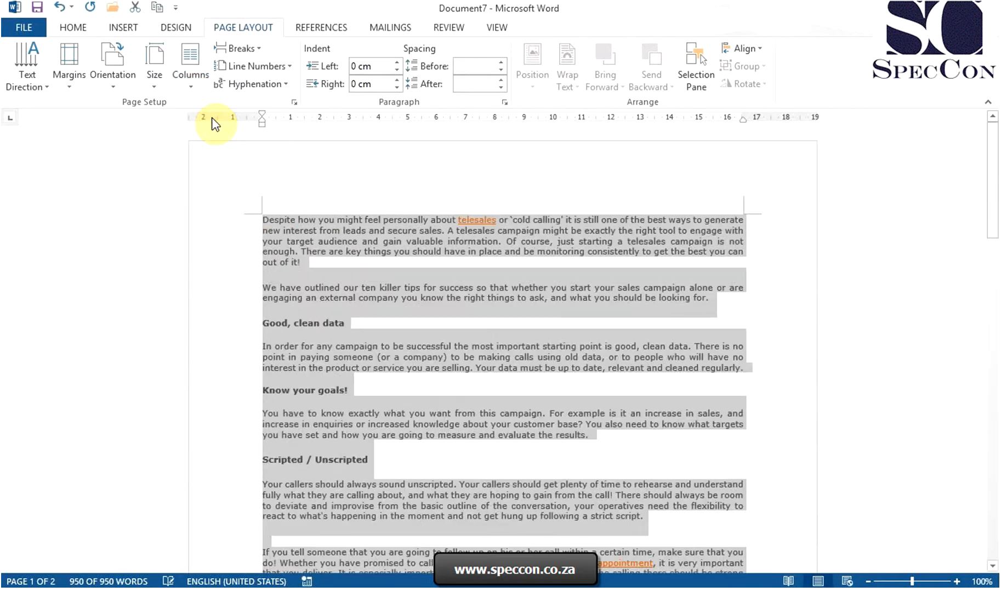
Try the Left column preset on the selected article, followed by the Right preset.
left_click(192, 82)
left_click(224, 212)
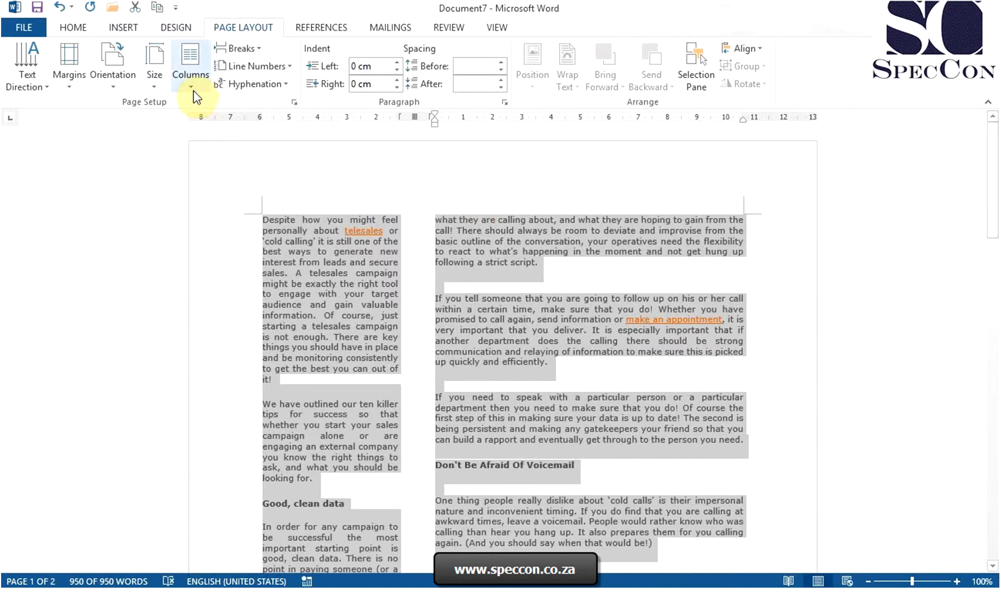
left_click(190, 77)
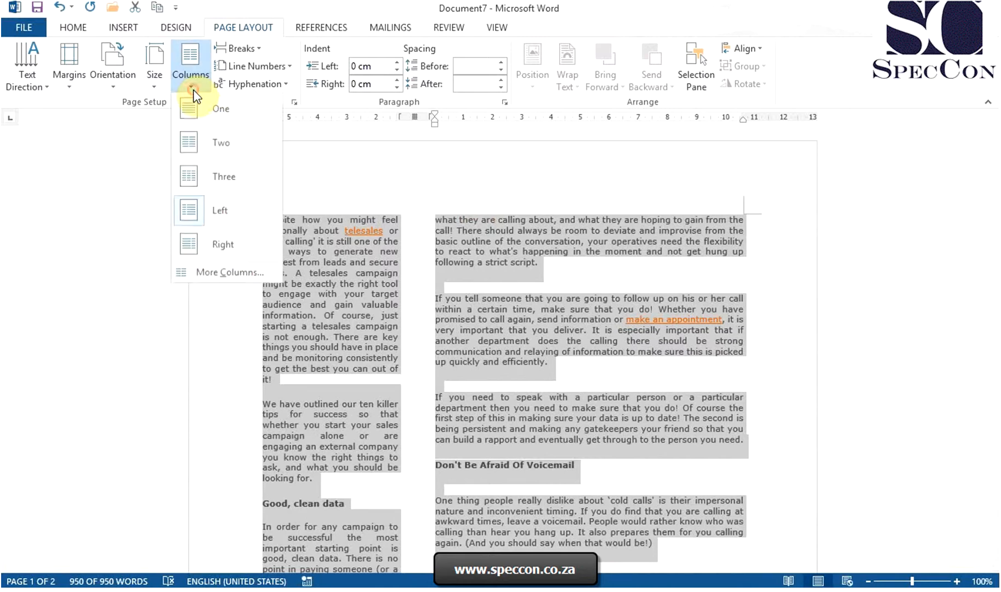
left_click(241, 247)
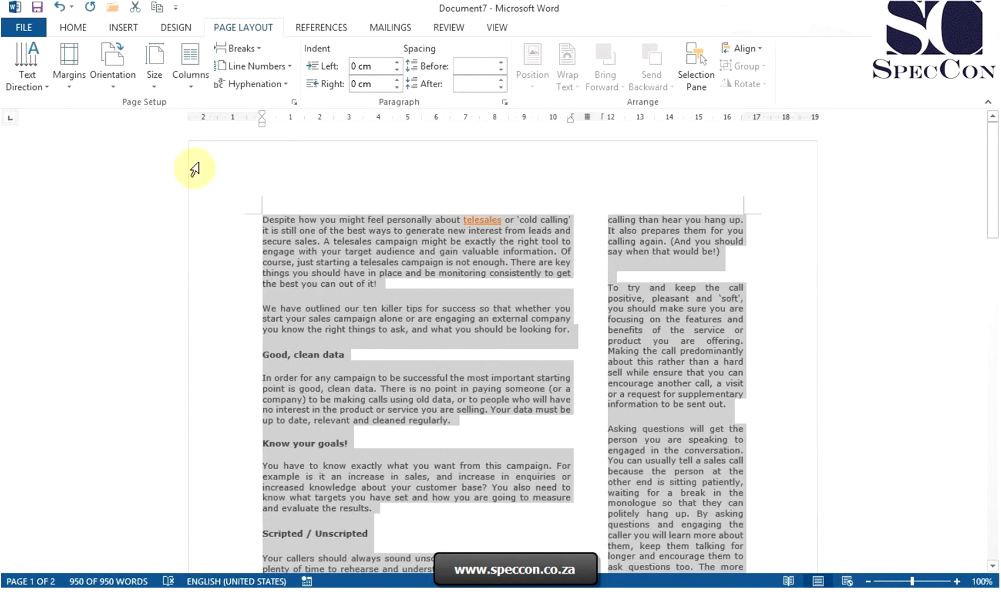
In the detailed column settings, set the number of columns to 5 and turn on the line between them.
left_click(192, 93)
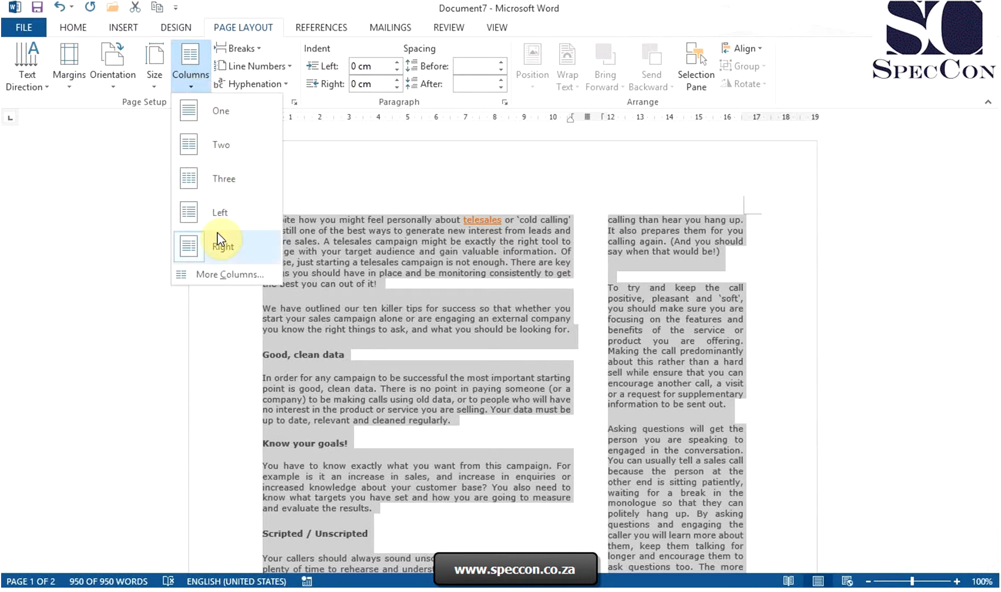
left_click(227, 275)
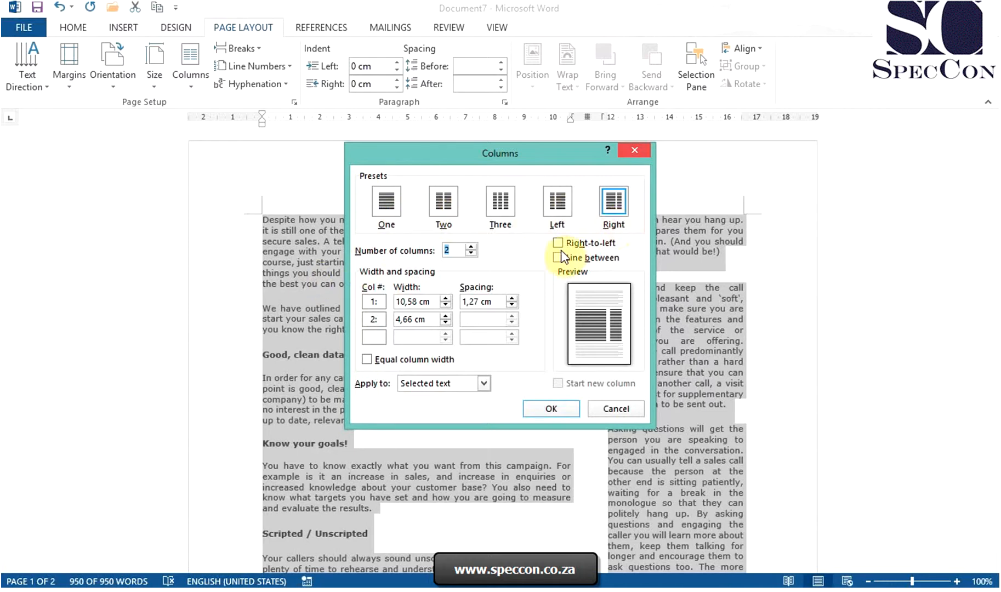
left_click(471, 246)
left_click(472, 246)
left_click(472, 246)
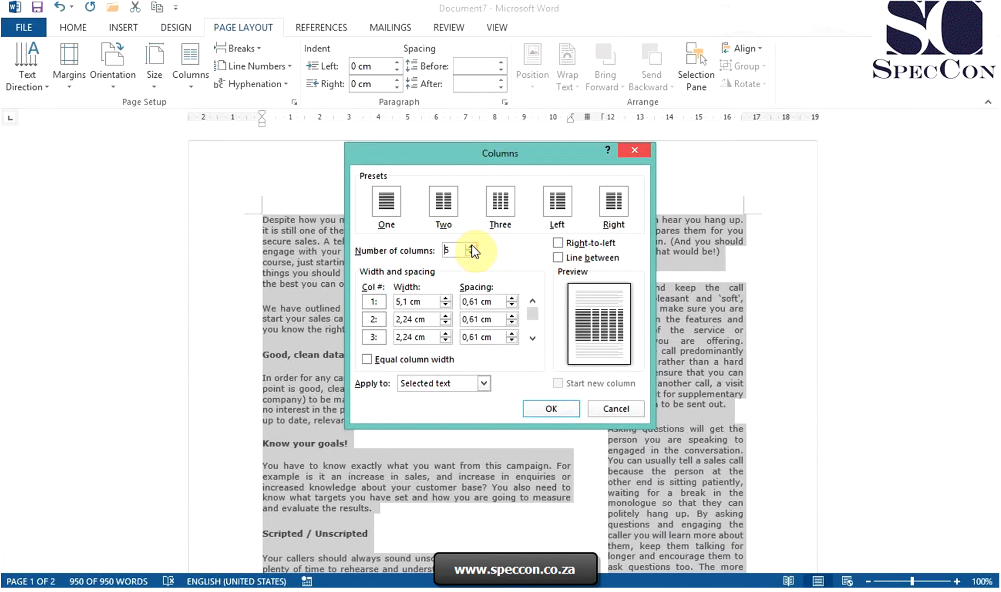
left_click(563, 265)
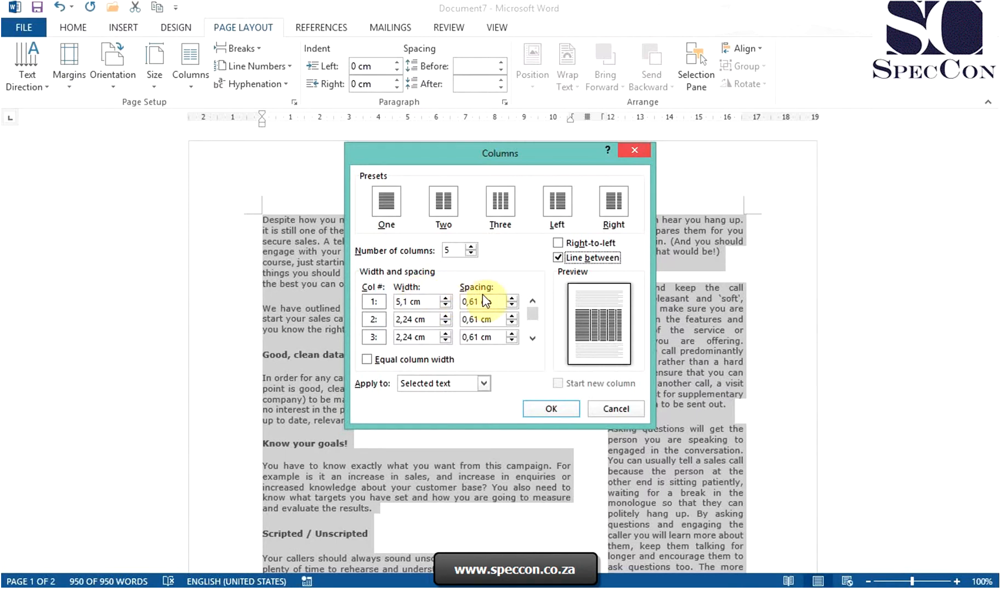
Turn on equal column width, try 1,1 cm spacing, and set the column width to 2,4 cm.
left_click(366, 360)
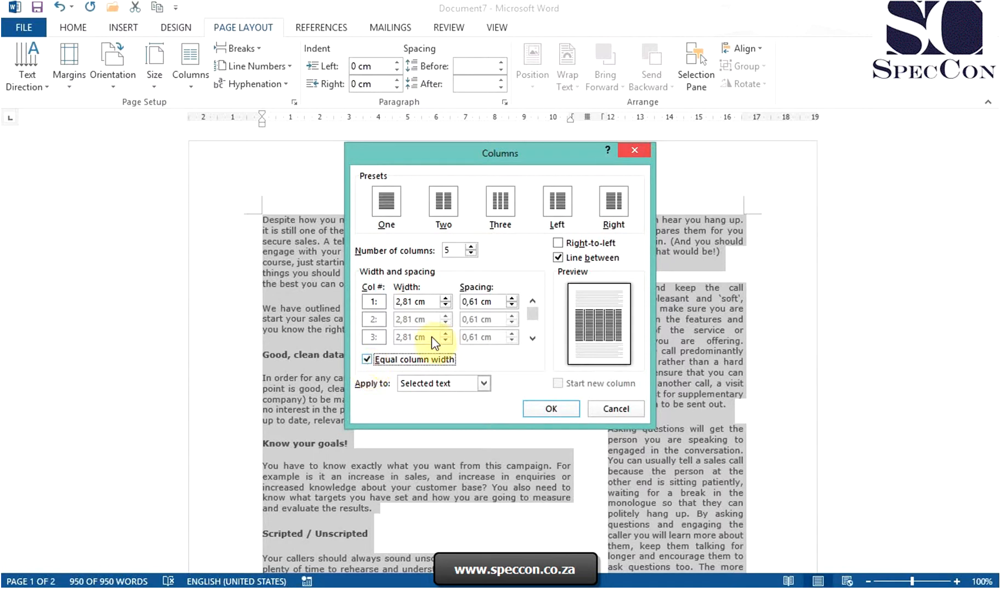
left_click(447, 305)
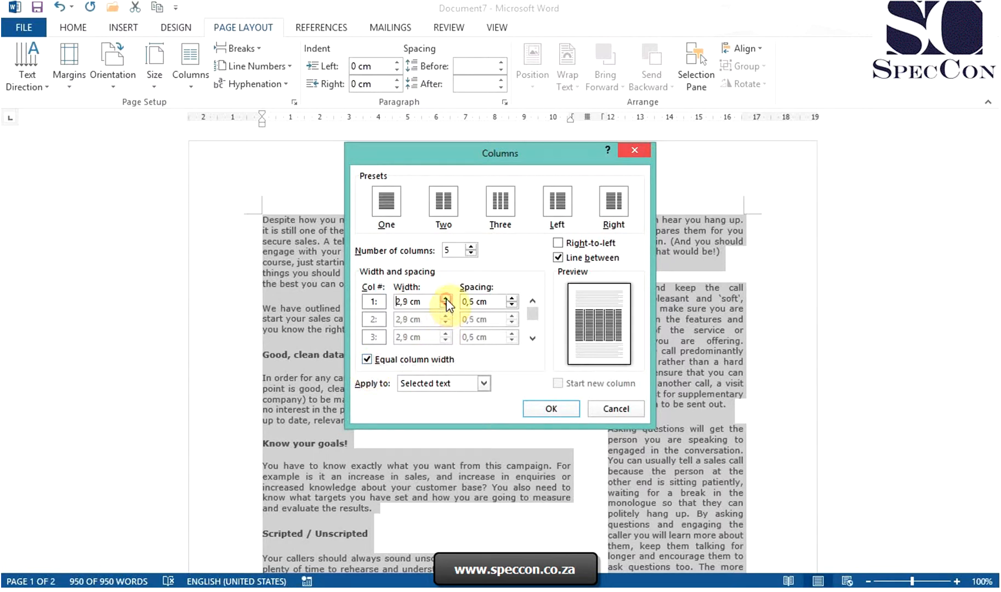
left_click(448, 305)
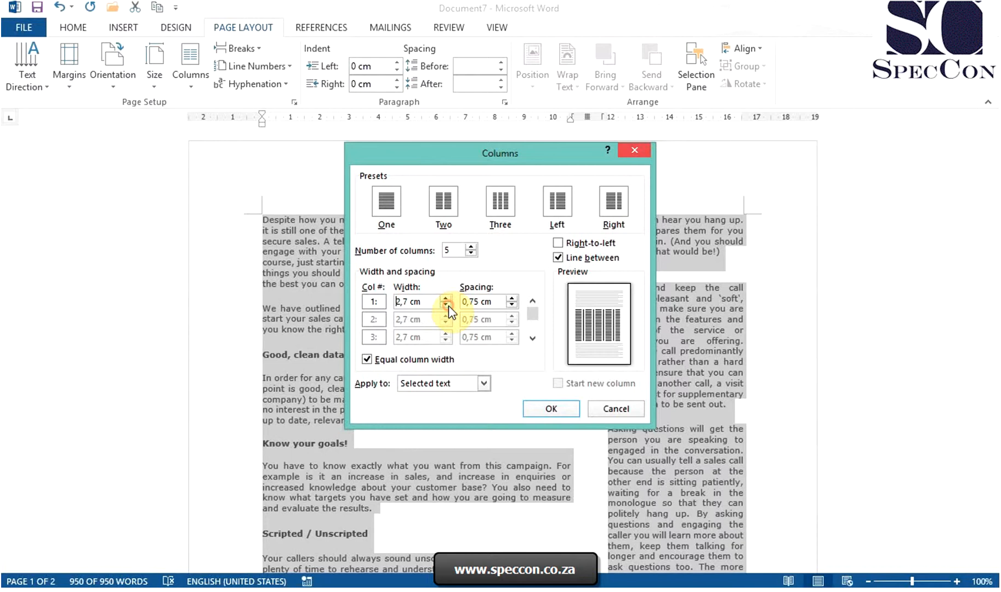
left_click(447, 305)
left_click(448, 305)
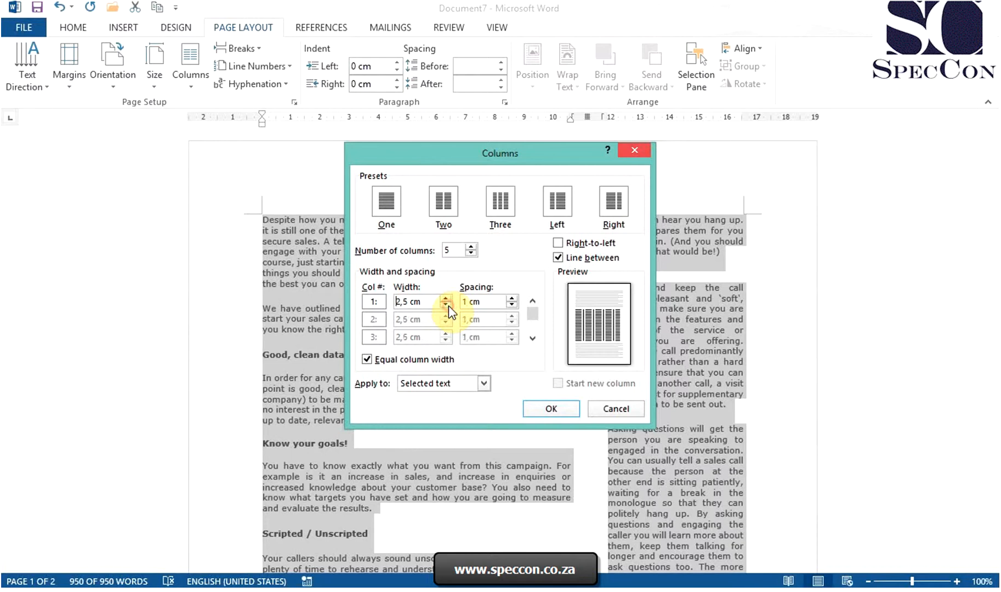
left_click(512, 300)
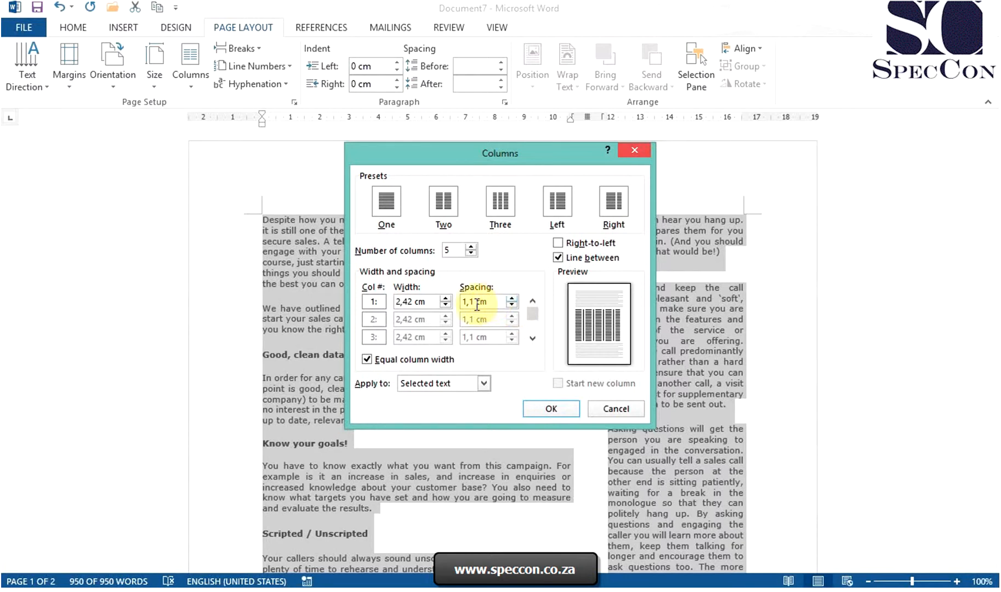
left_click(445, 306)
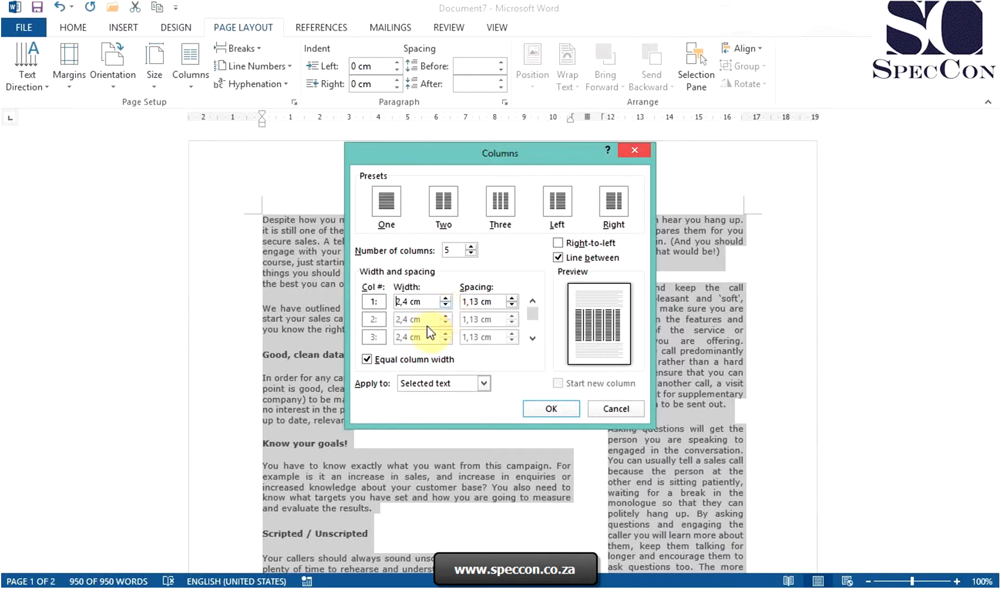
Turn off equal column width, set column 2 to 2,5 cm and column 3 to 2,4 cm wide, and apply the layout.
left_click(367, 359)
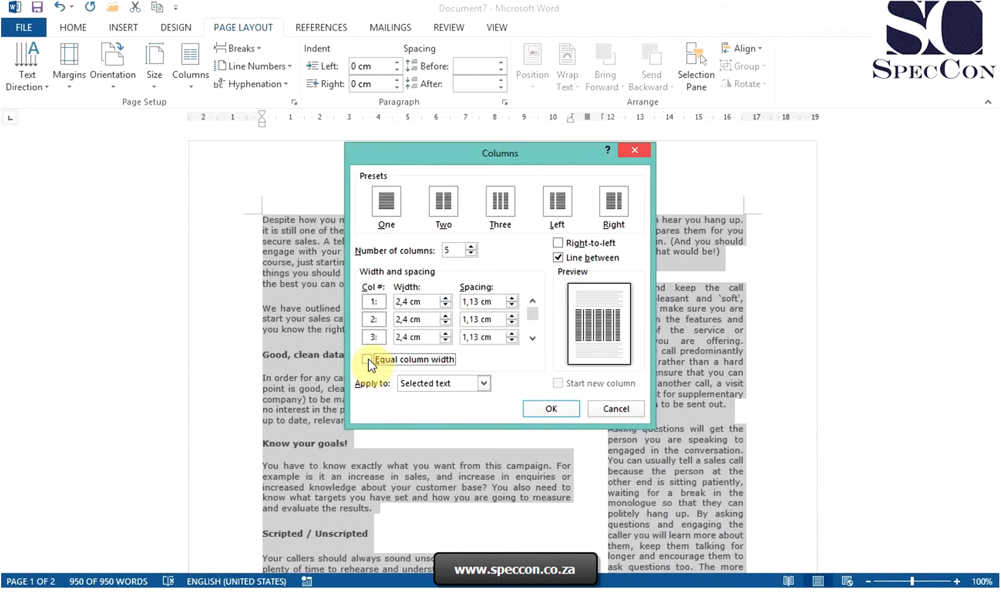
left_click(448, 314)
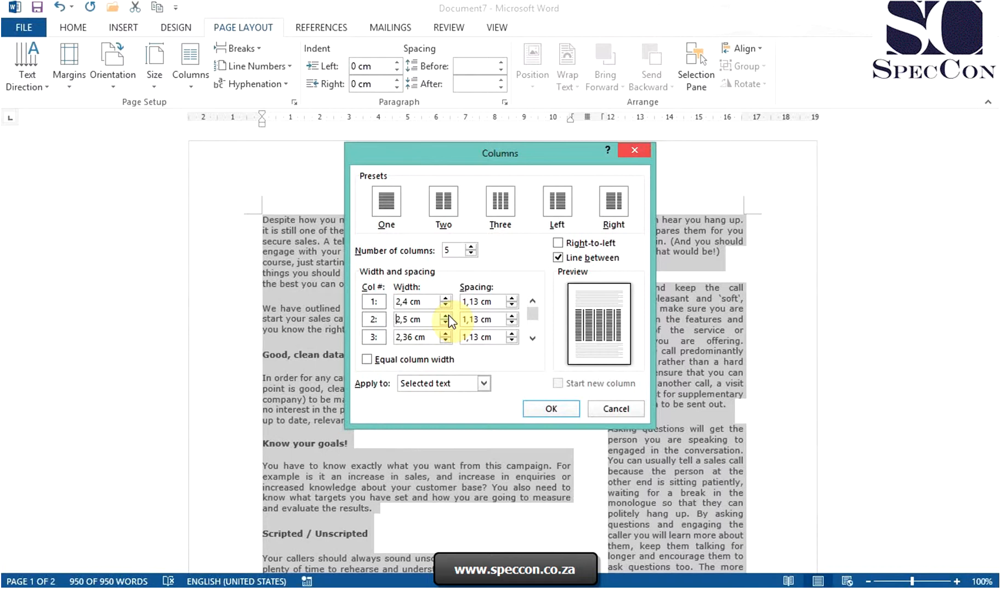
left_click(533, 339)
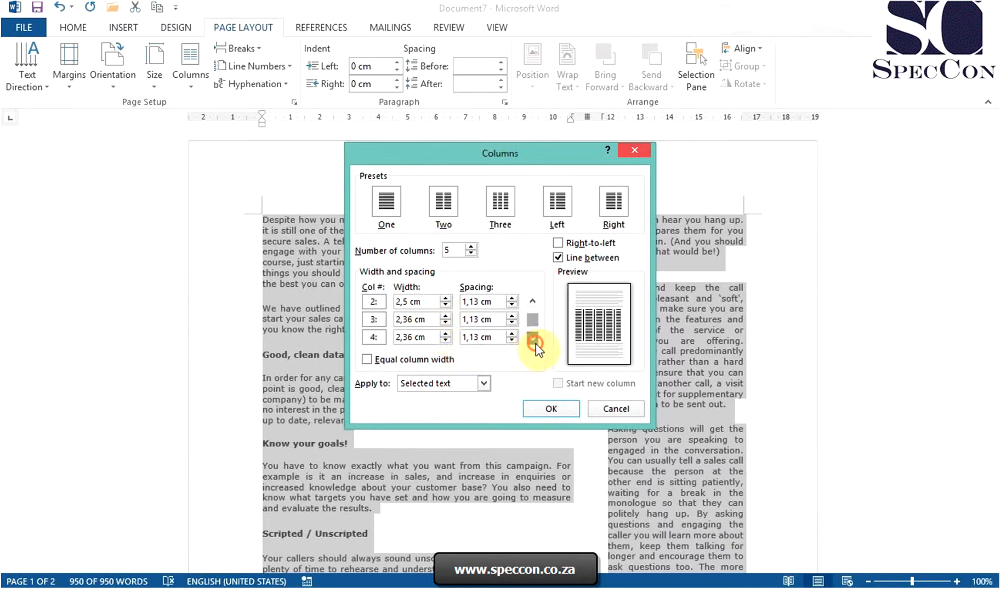
left_click(446, 315)
left_click(532, 338)
left_click_drag(532, 324, 532, 308)
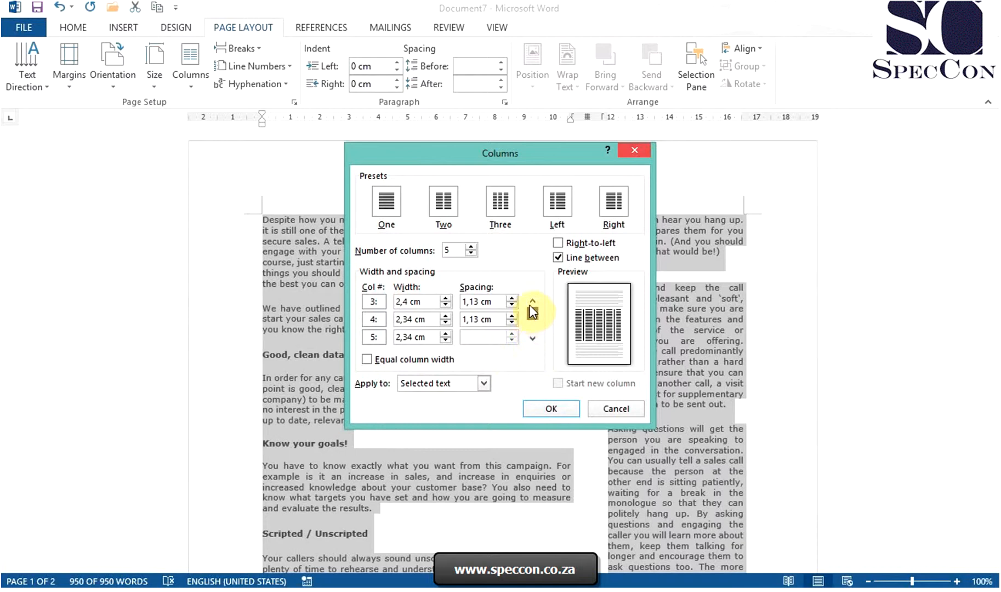
left_click(550, 410)
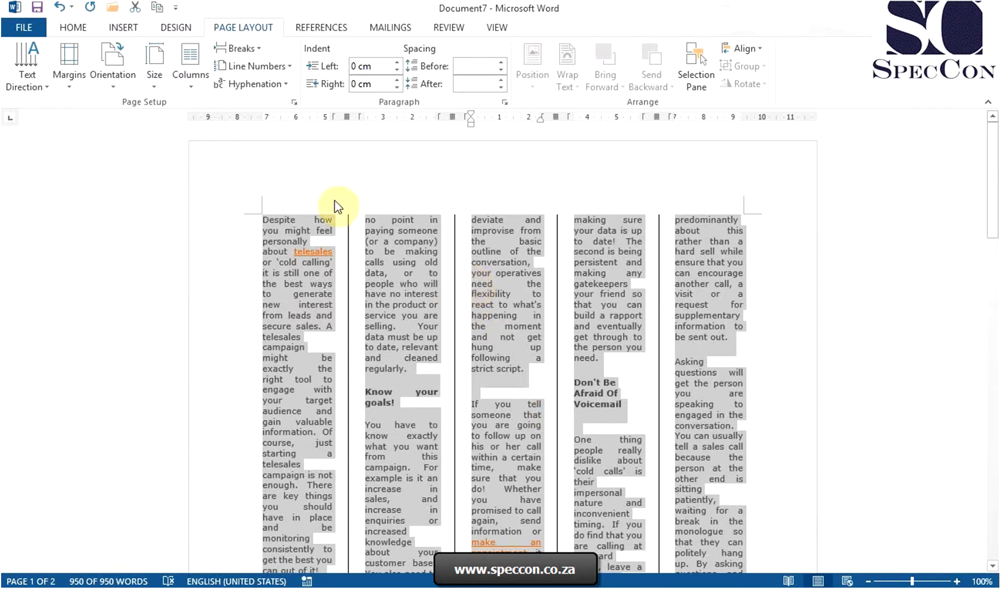
Reopen the detailed column settings, remove the line between columns, and change the layout to 4 columns of equal width.
left_click(194, 85)
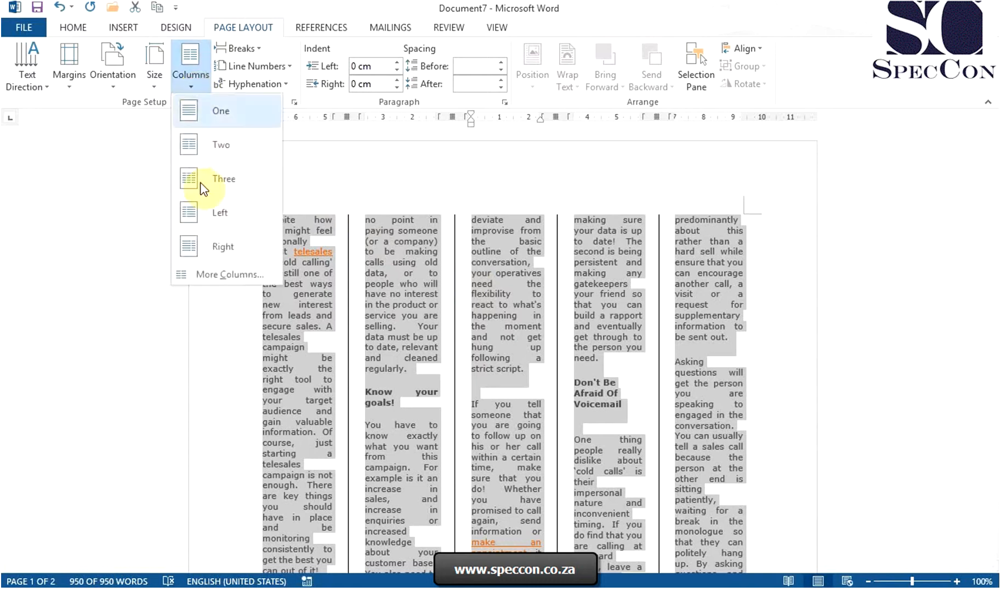
left_click(219, 271)
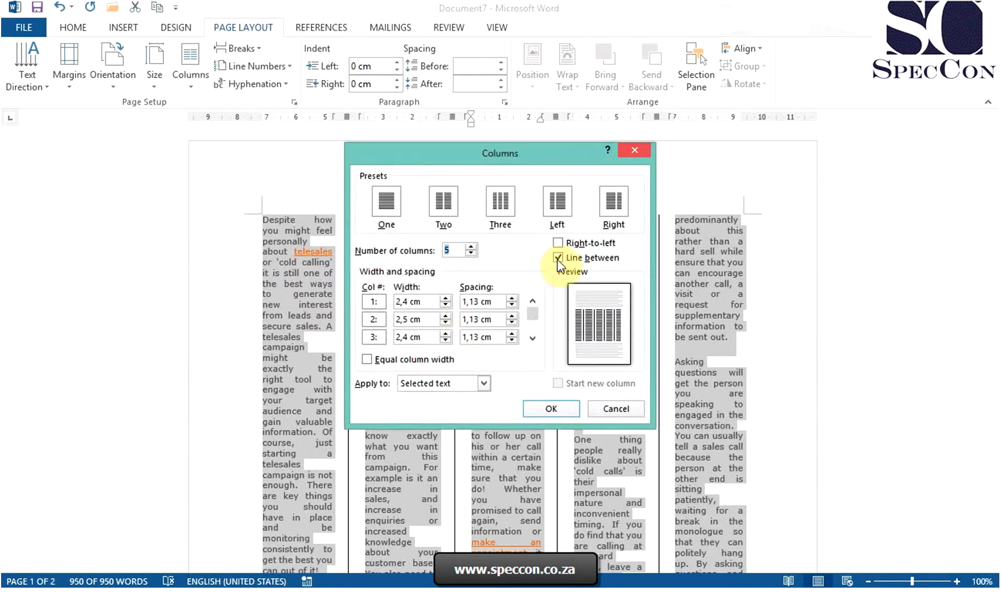
left_click(557, 259)
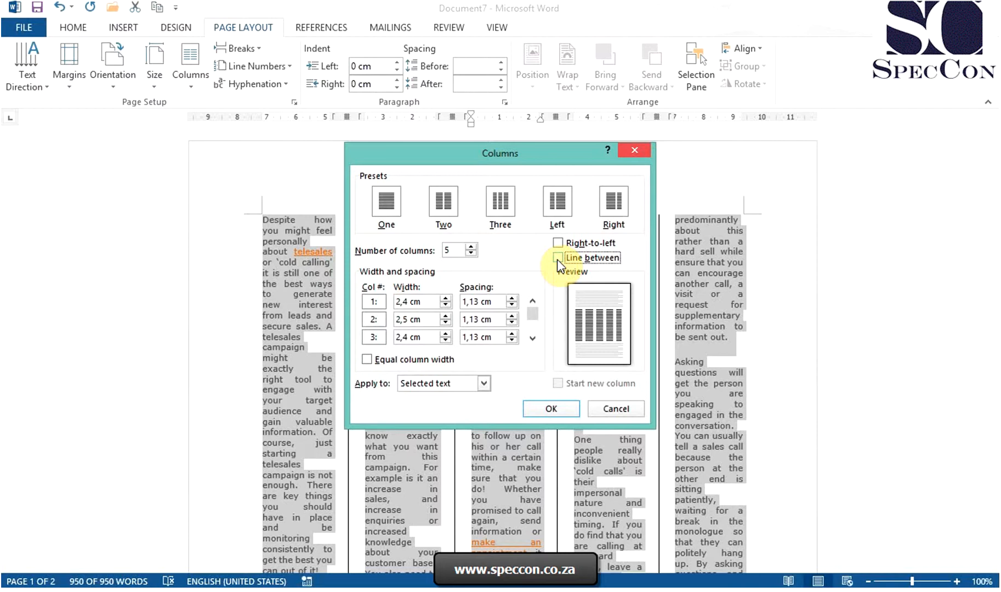
left_click(370, 362)
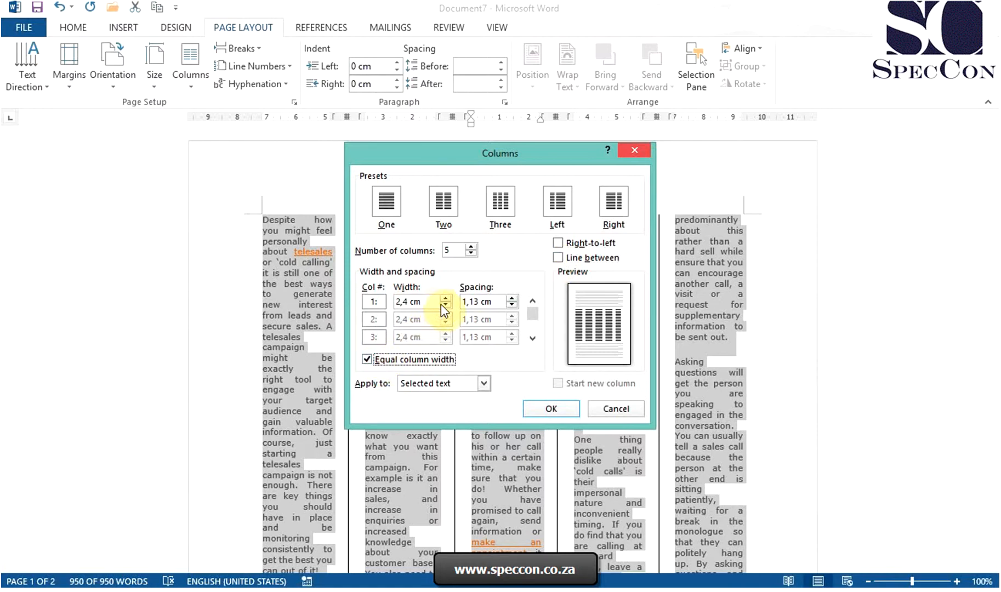
left_click(470, 253)
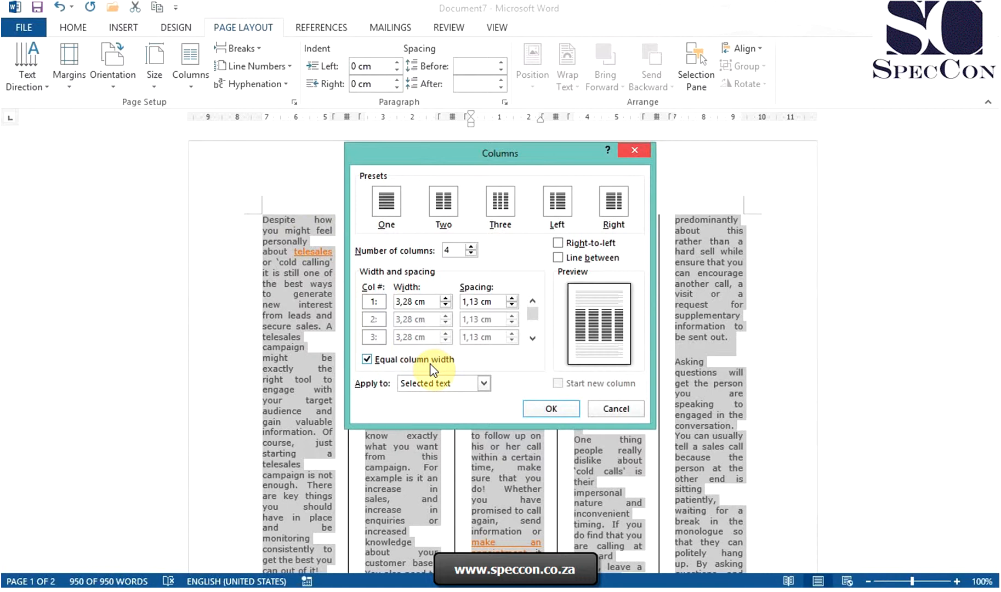
Keep the column settings limited to the selected text, turn on right-to-left column order, and apply the layout.
left_click(483, 384)
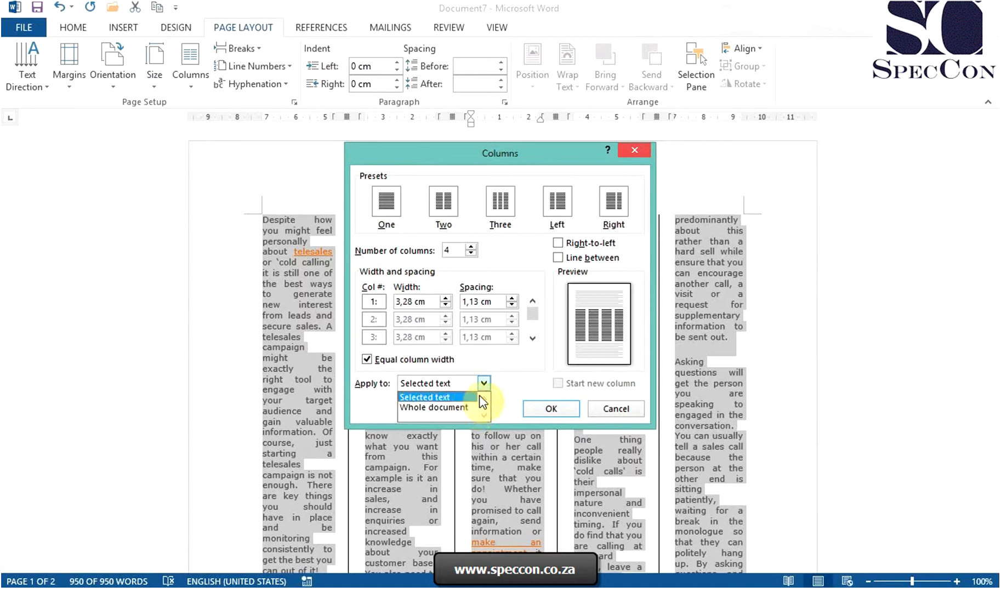
left_click(486, 386)
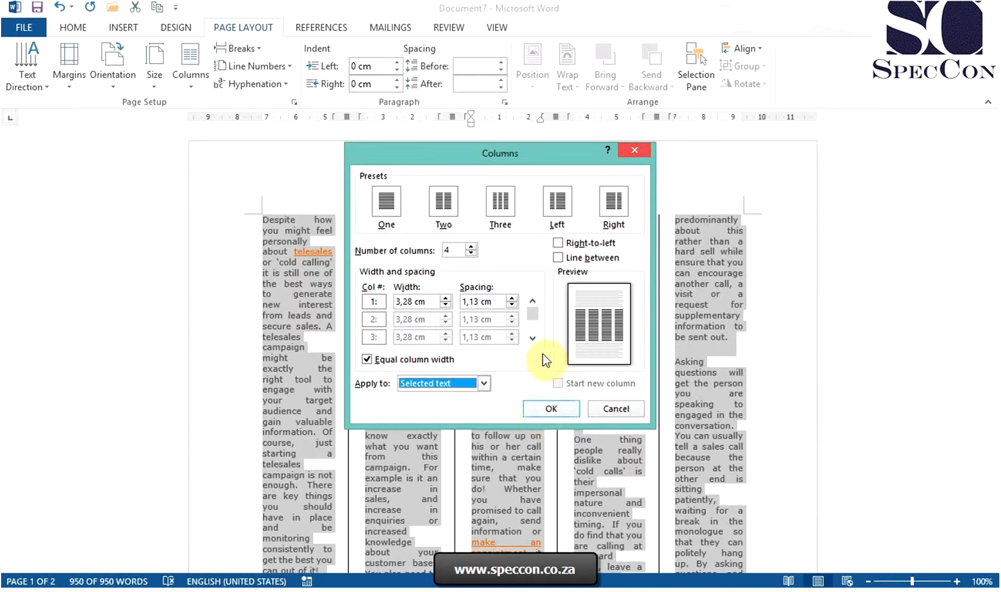
left_click(559, 248)
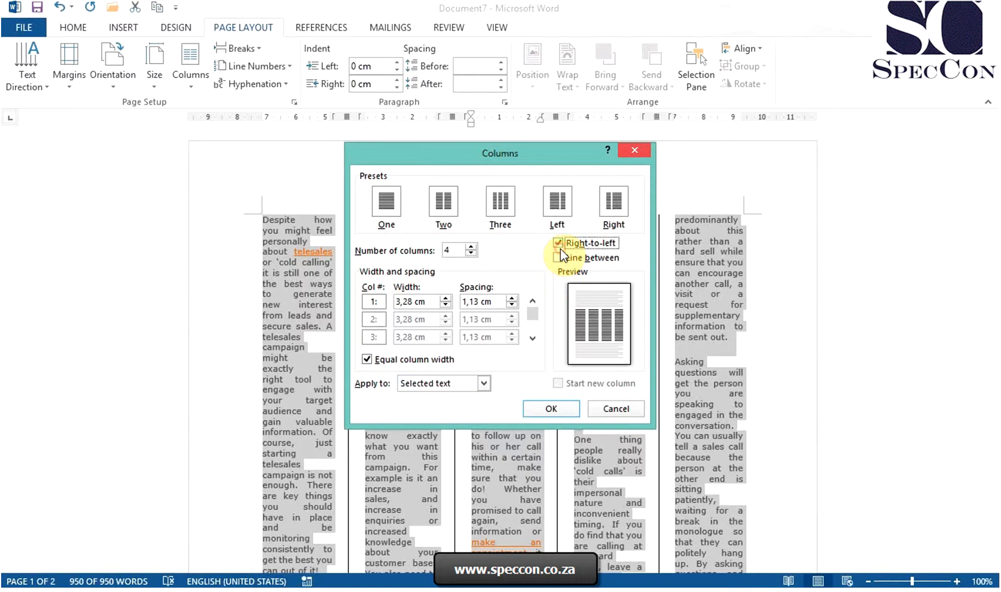
left_click(551, 408)
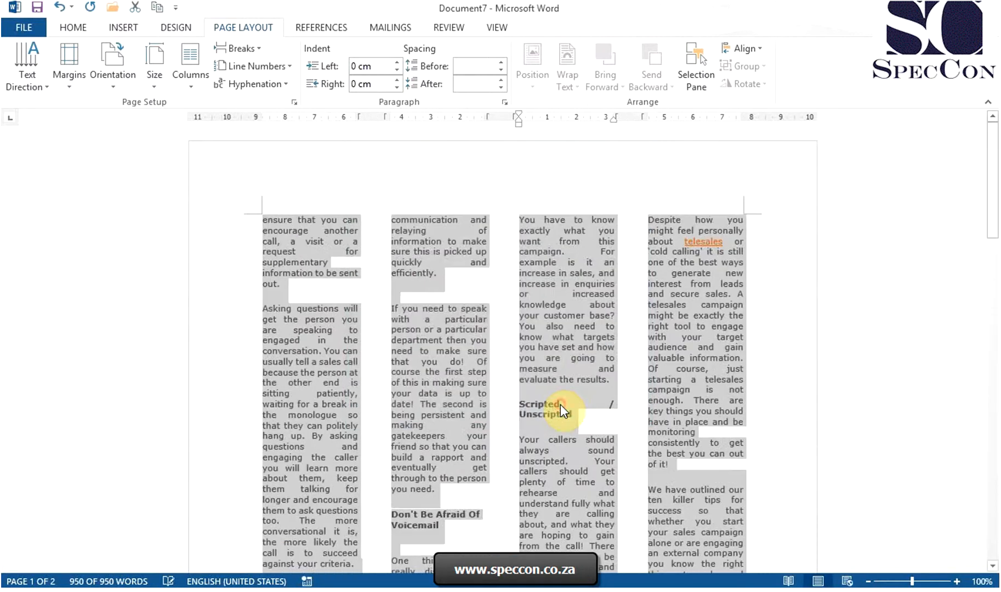
left_click_drag(993, 230, 996, 327)
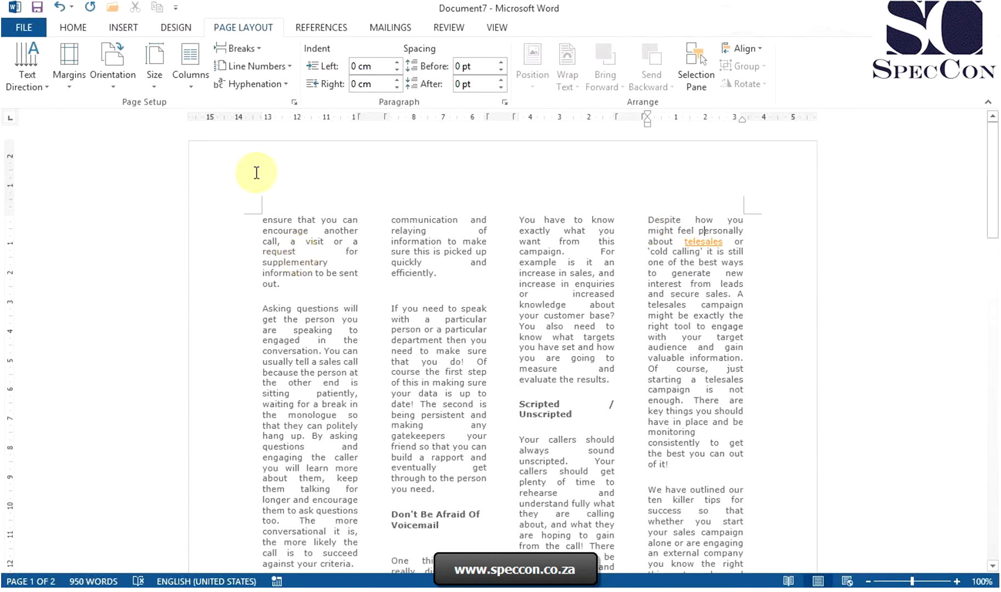
Reopen the detailed column settings, turn off right-to-left order, reduce the number of columns to 3, and apply to the whole document.
left_click(181, 82)
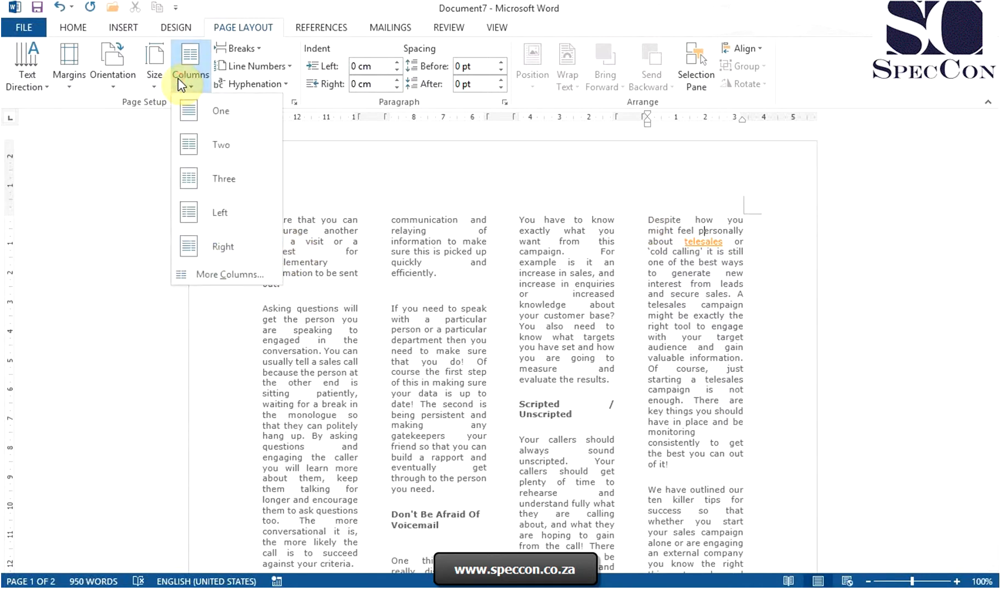
left_click(201, 274)
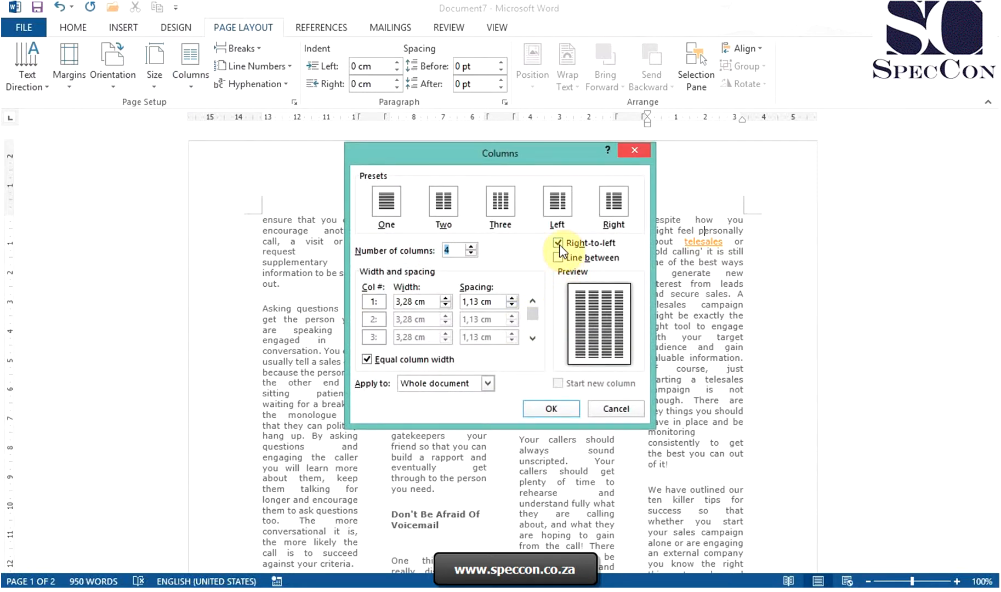
left_click(560, 247)
left_click(470, 253)
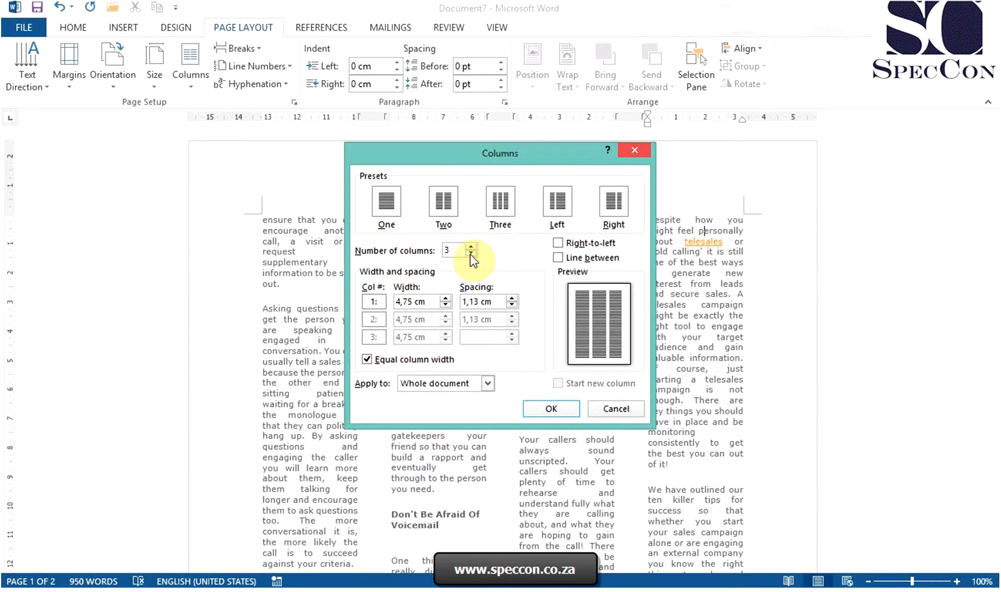
left_click(551, 412)
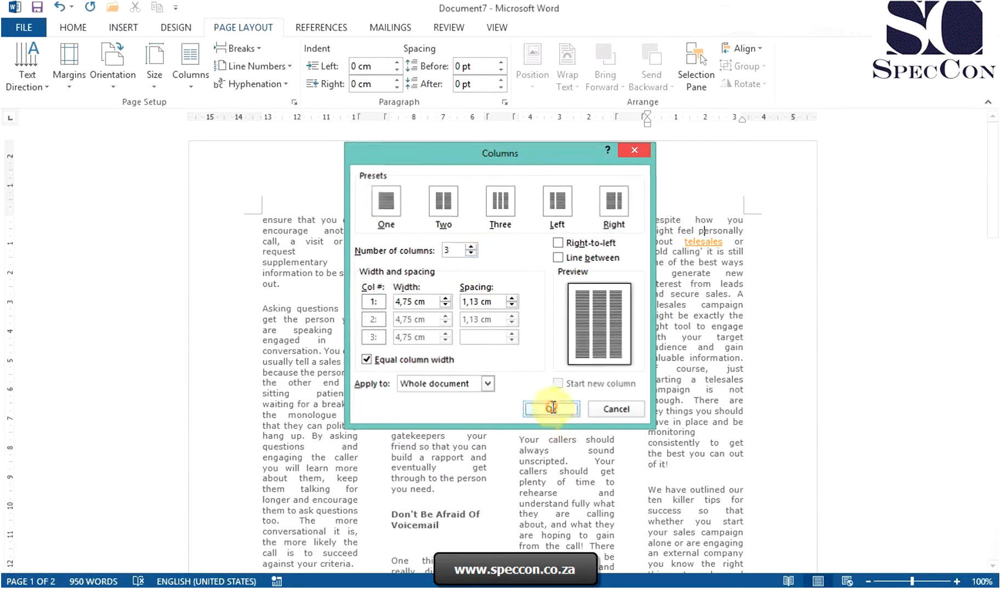